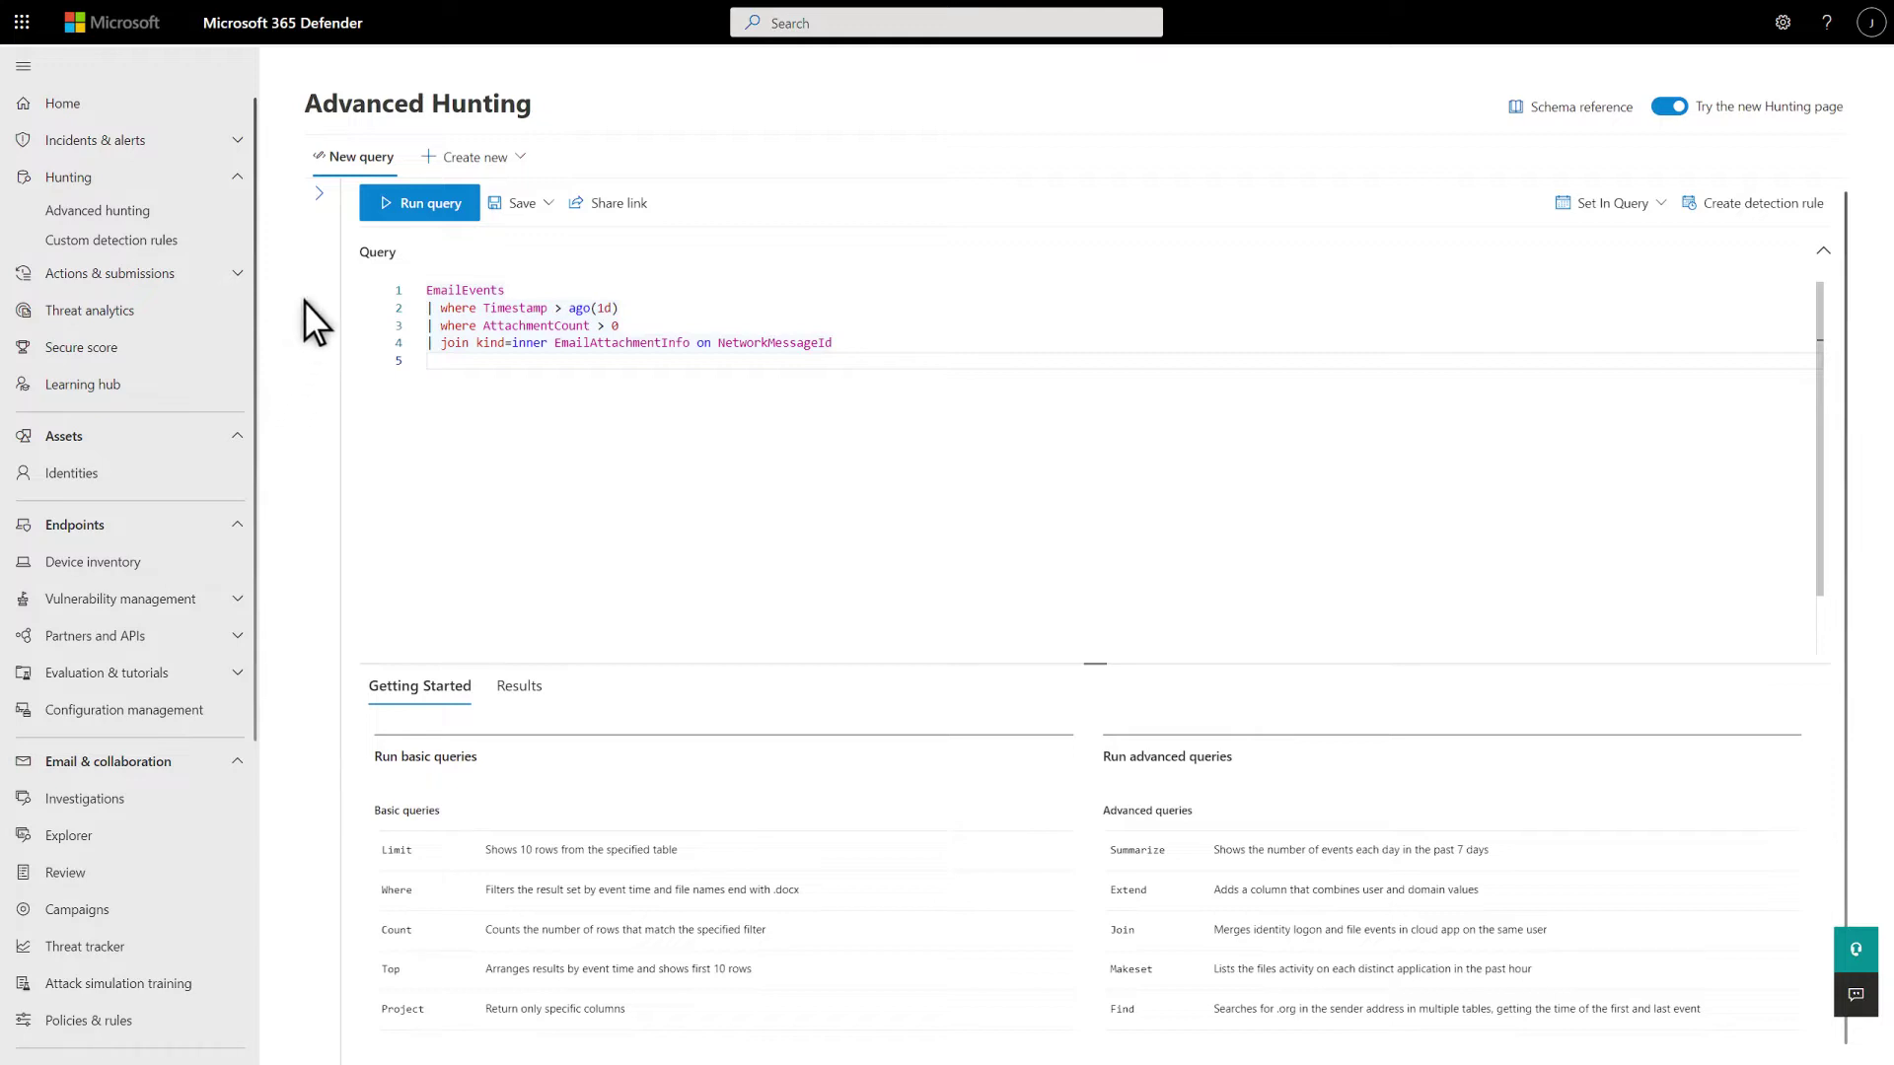
Run the EmailEvents attachment join query
click(379, 209)
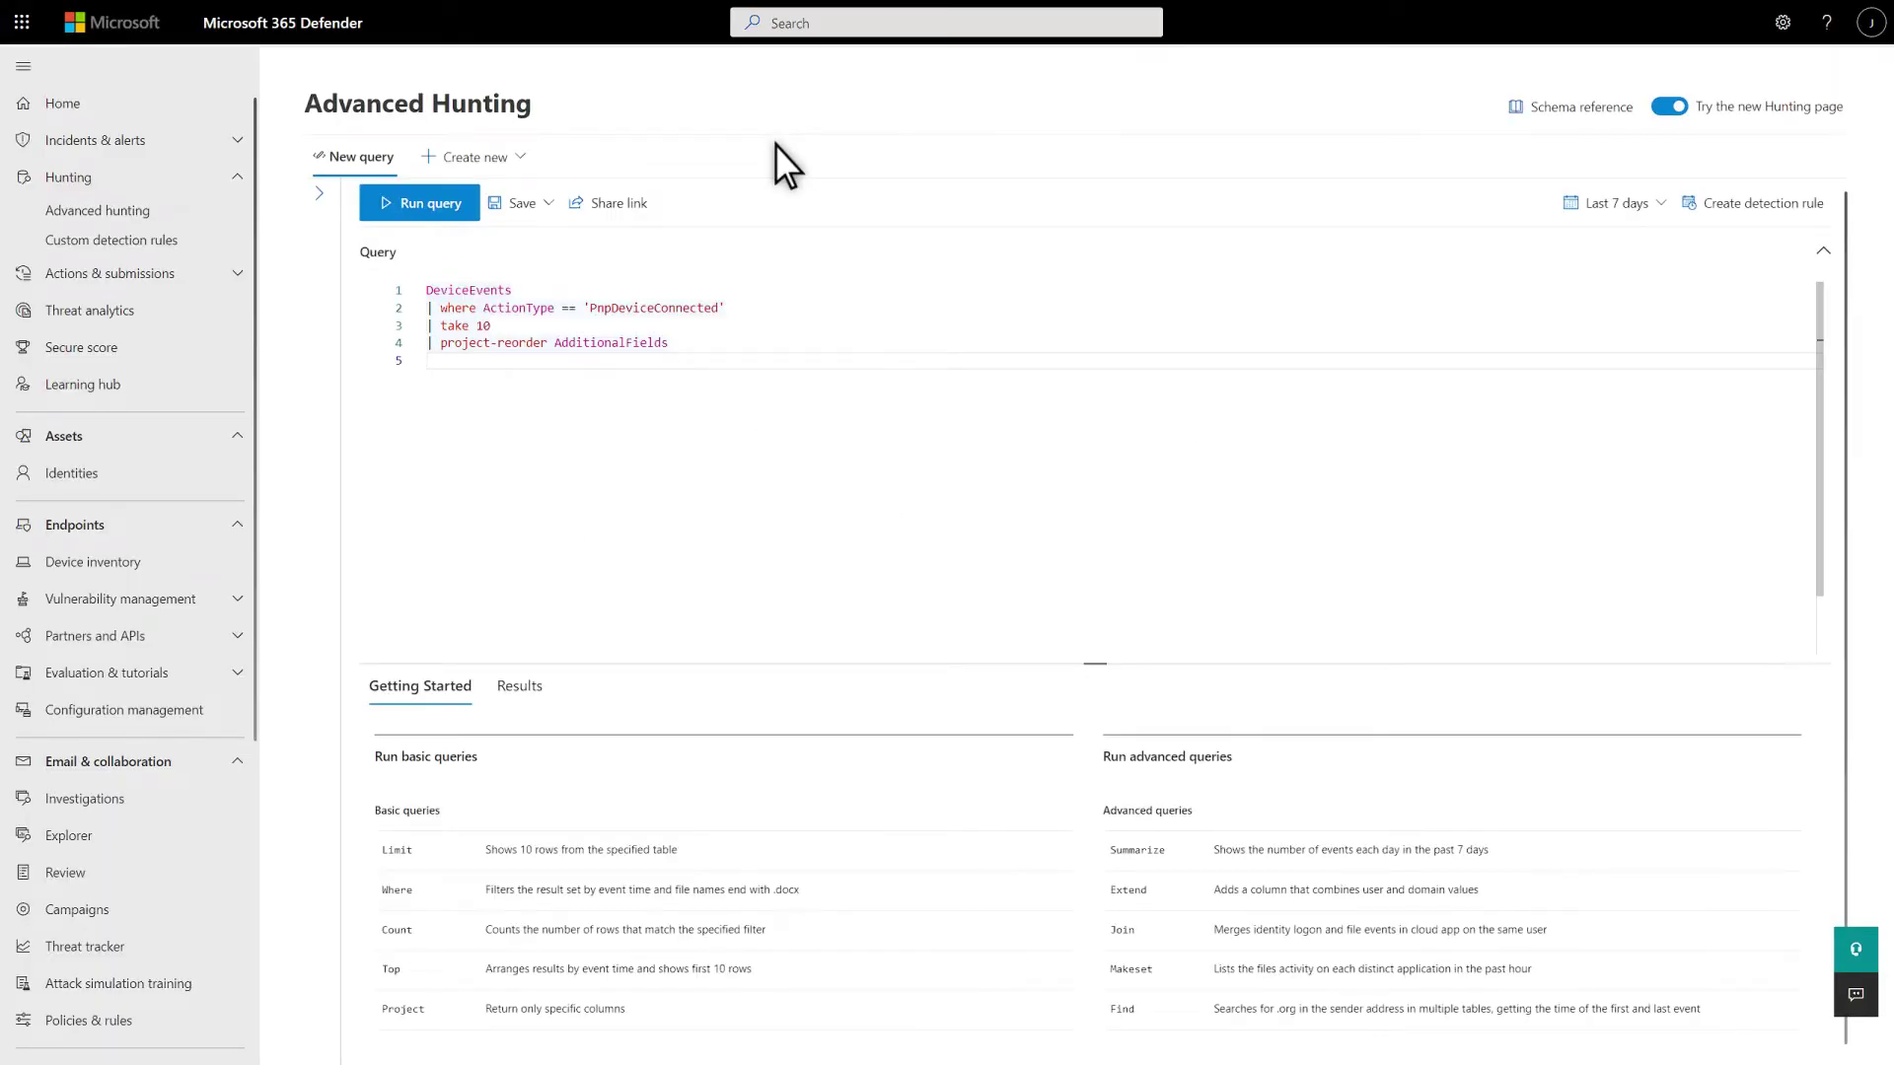
Run the PnpDeviceConnected DeviceEvents query and inspect the first result record's details
click(376, 205)
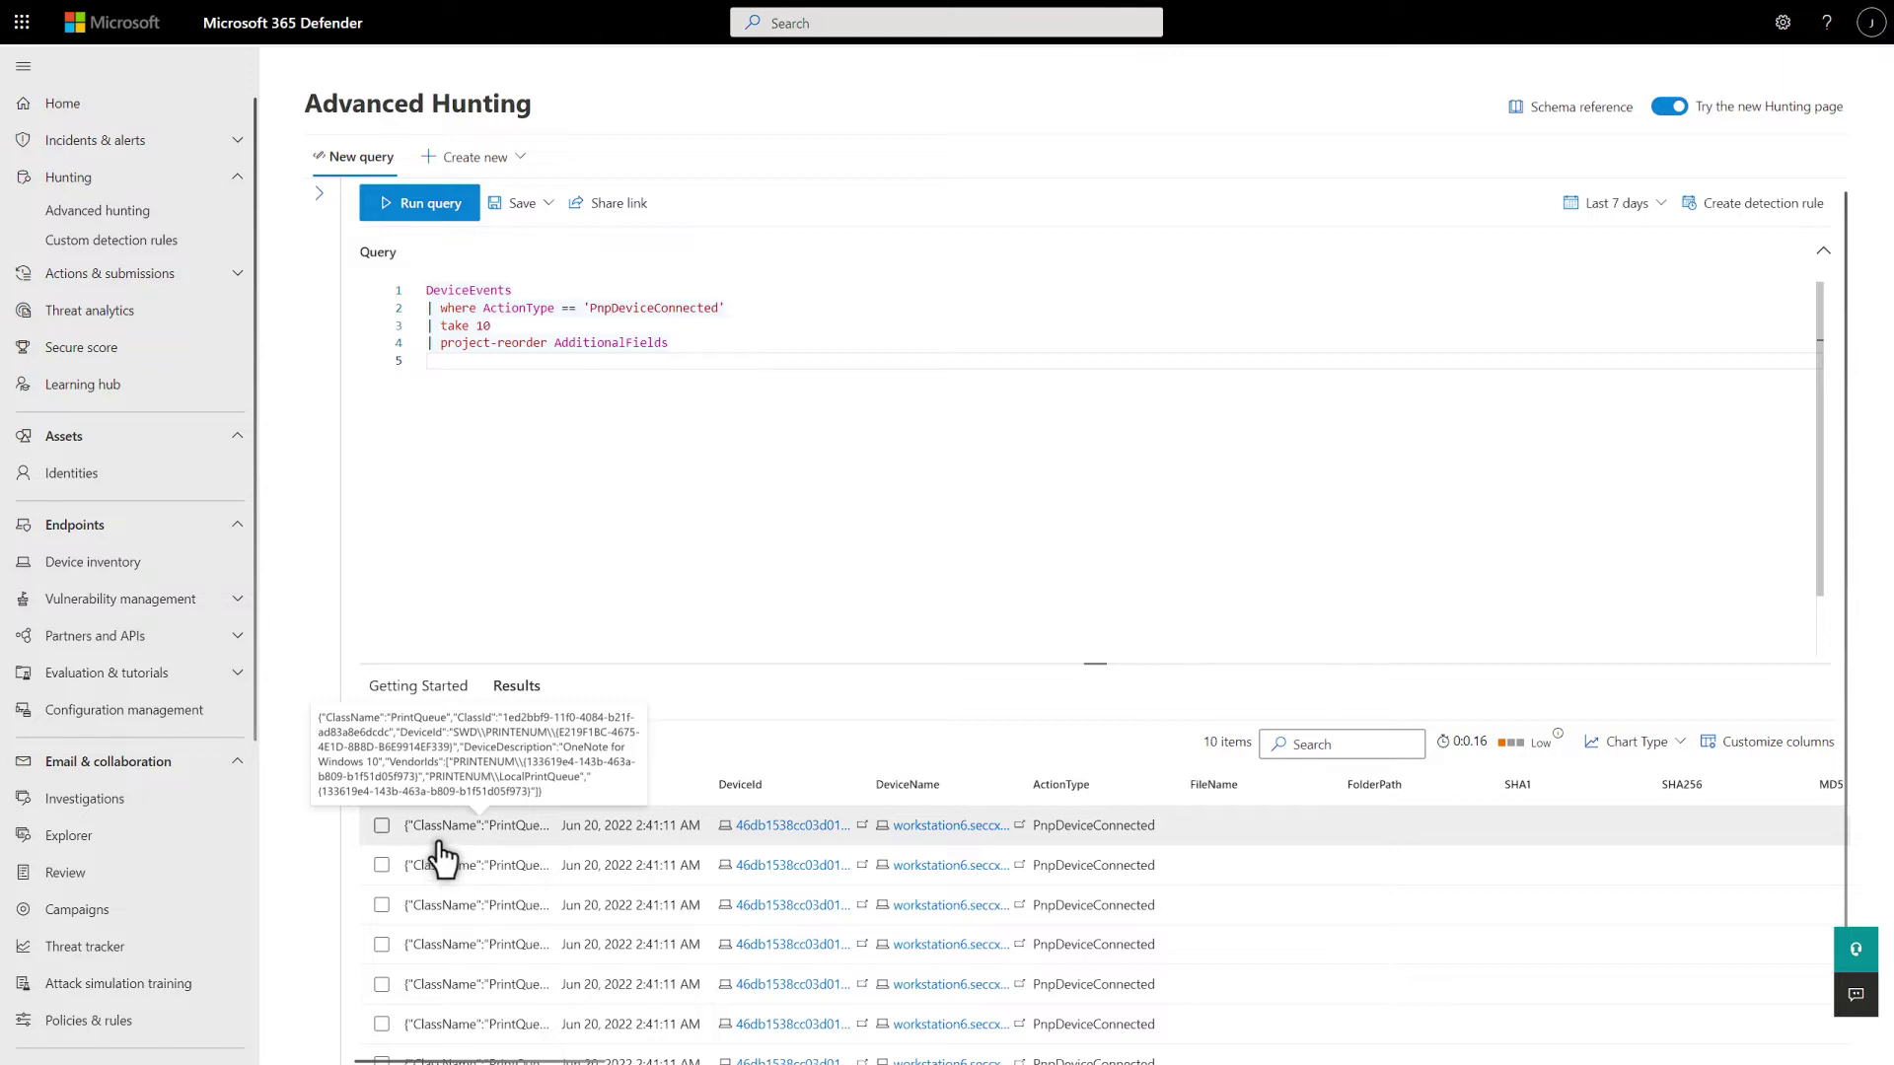
click(438, 841)
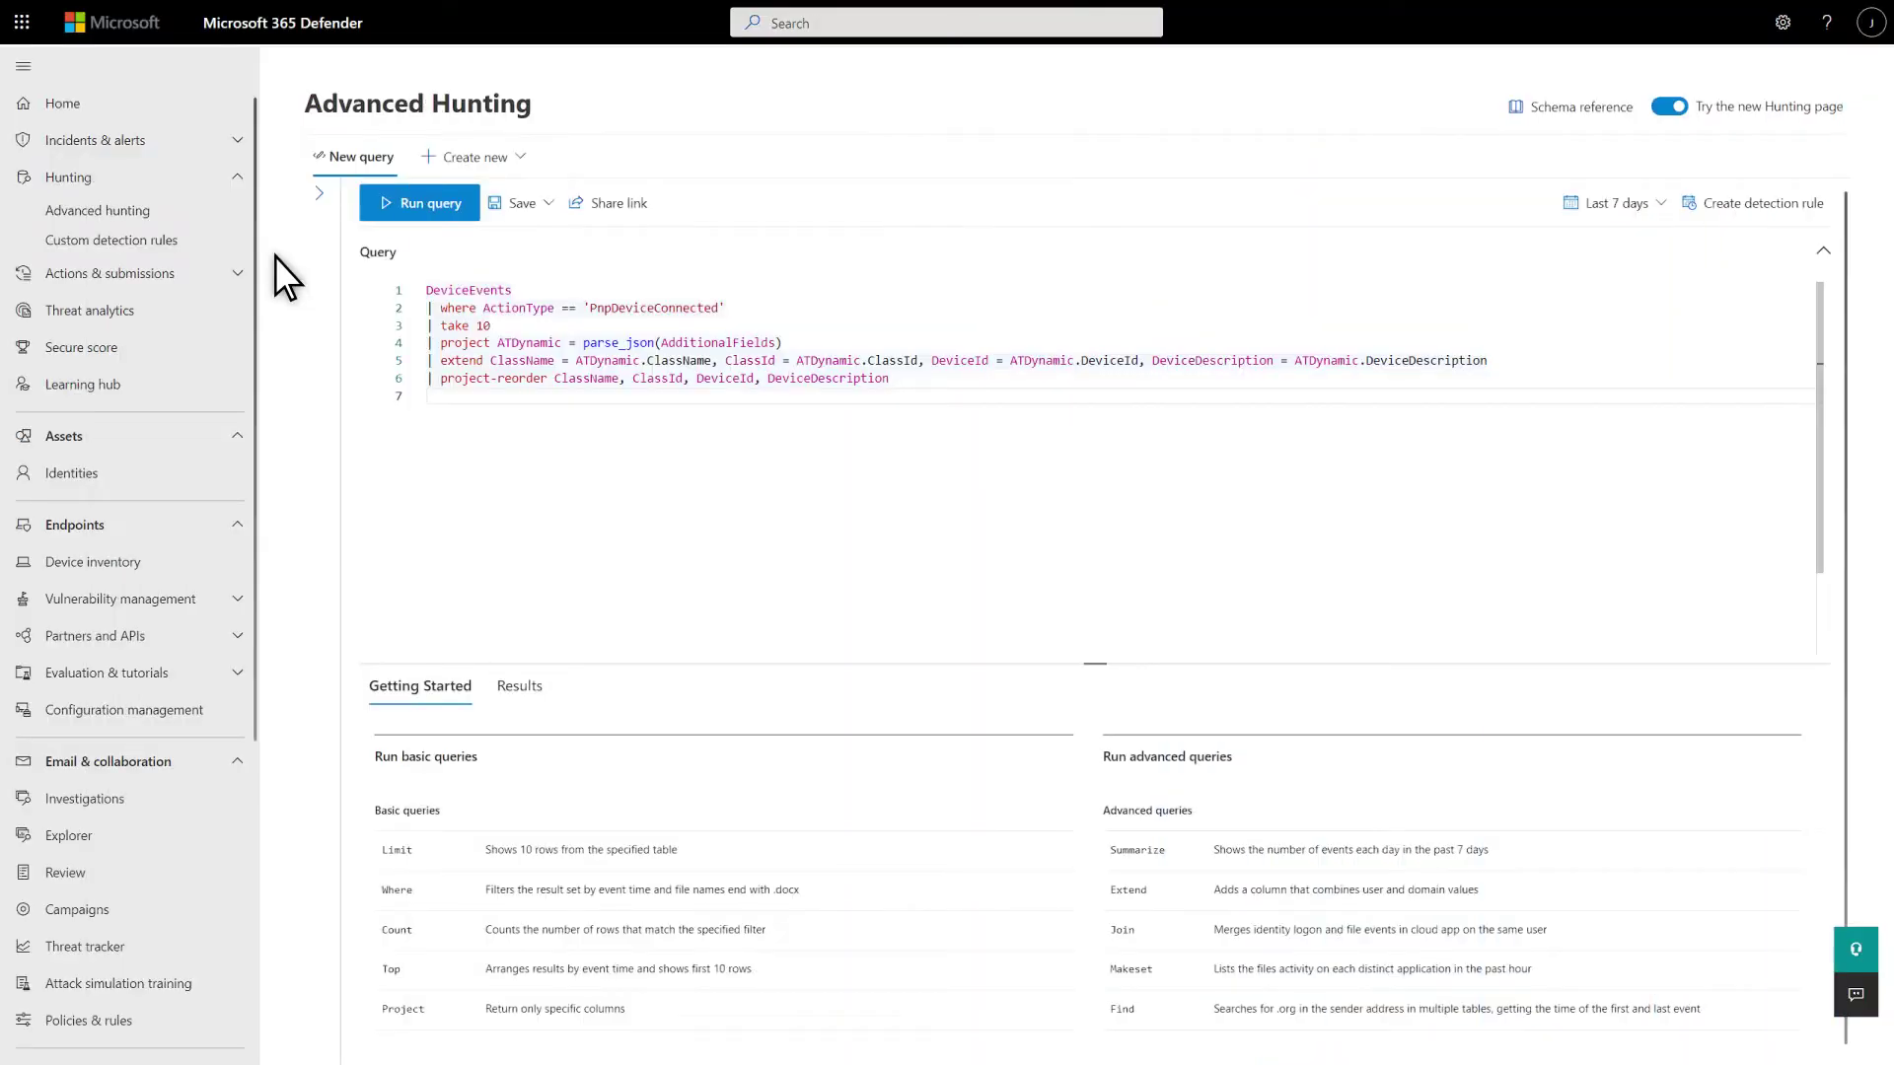
Run the parse_json query extending ClassName, ClassId, DeviceId and DeviceDescription
click(377, 205)
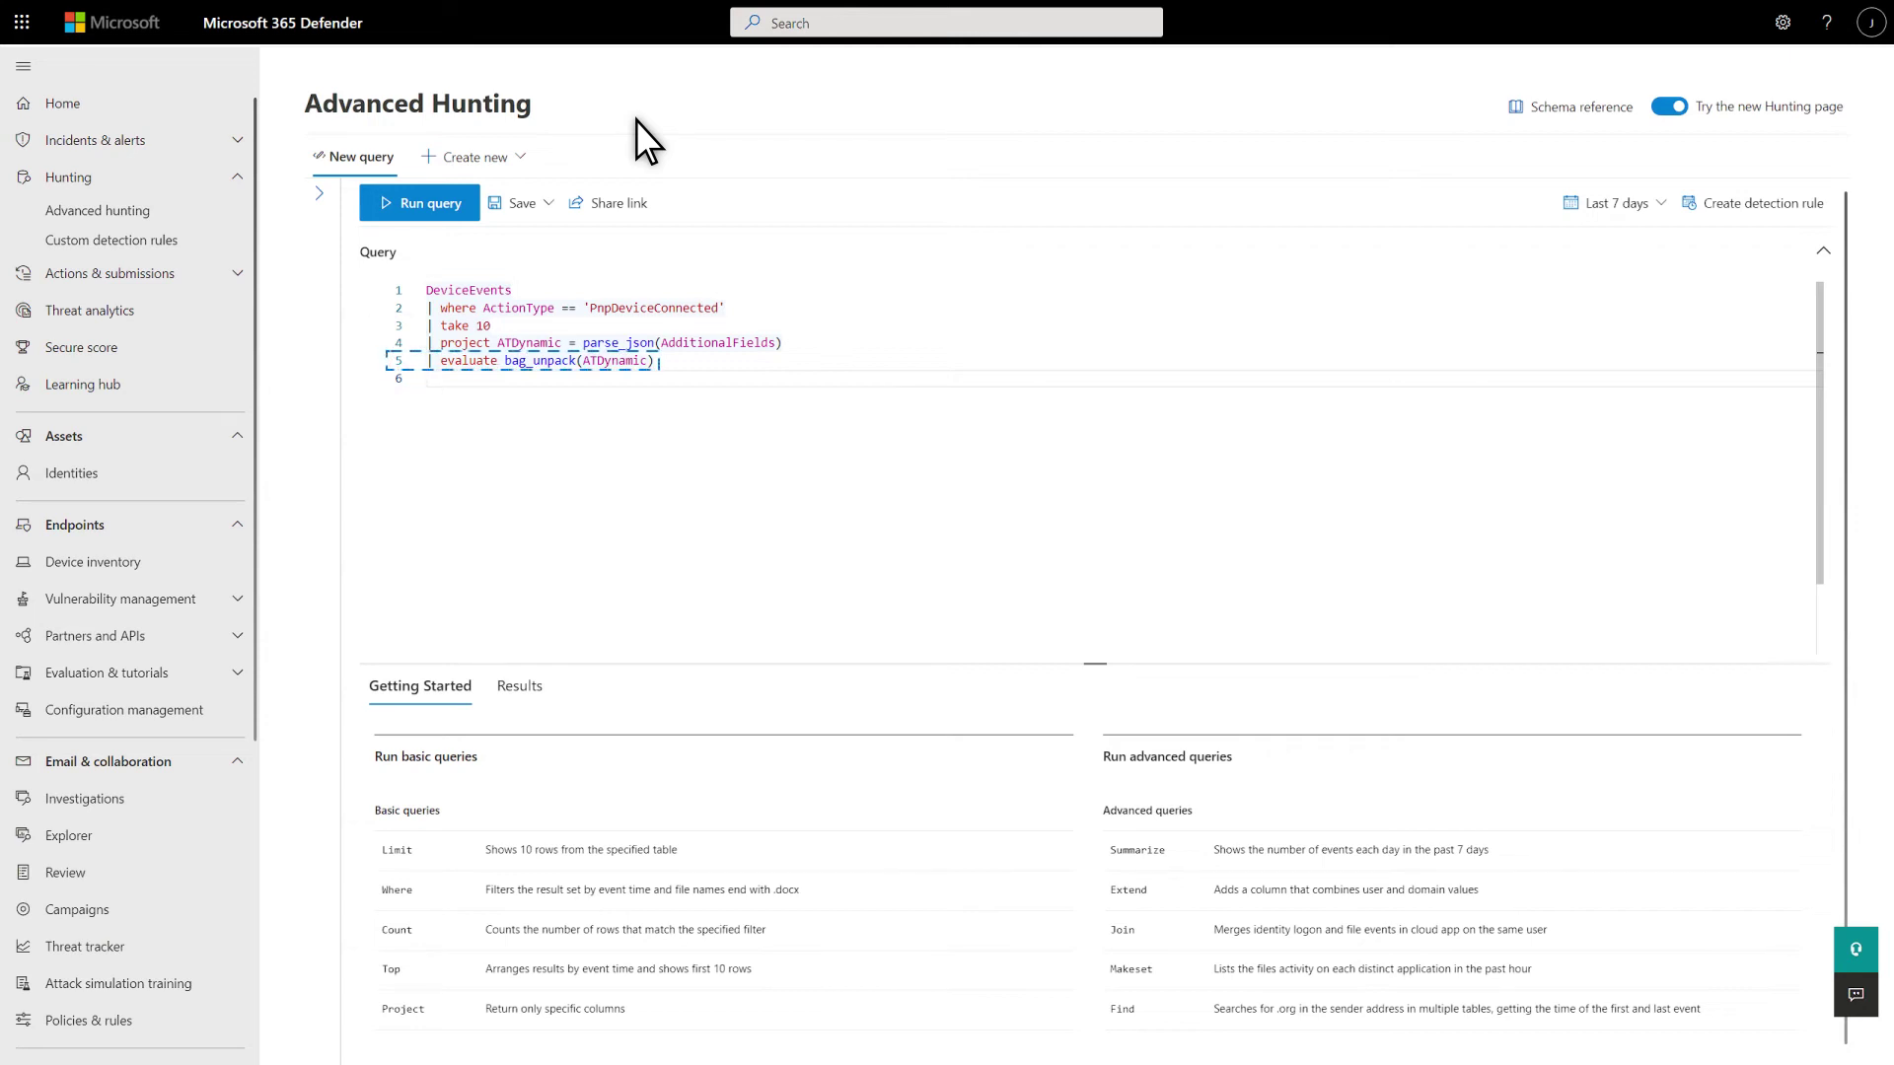
Run the query using evaluate bag_unpack(ATDynamic)
click(378, 204)
text(xtend)
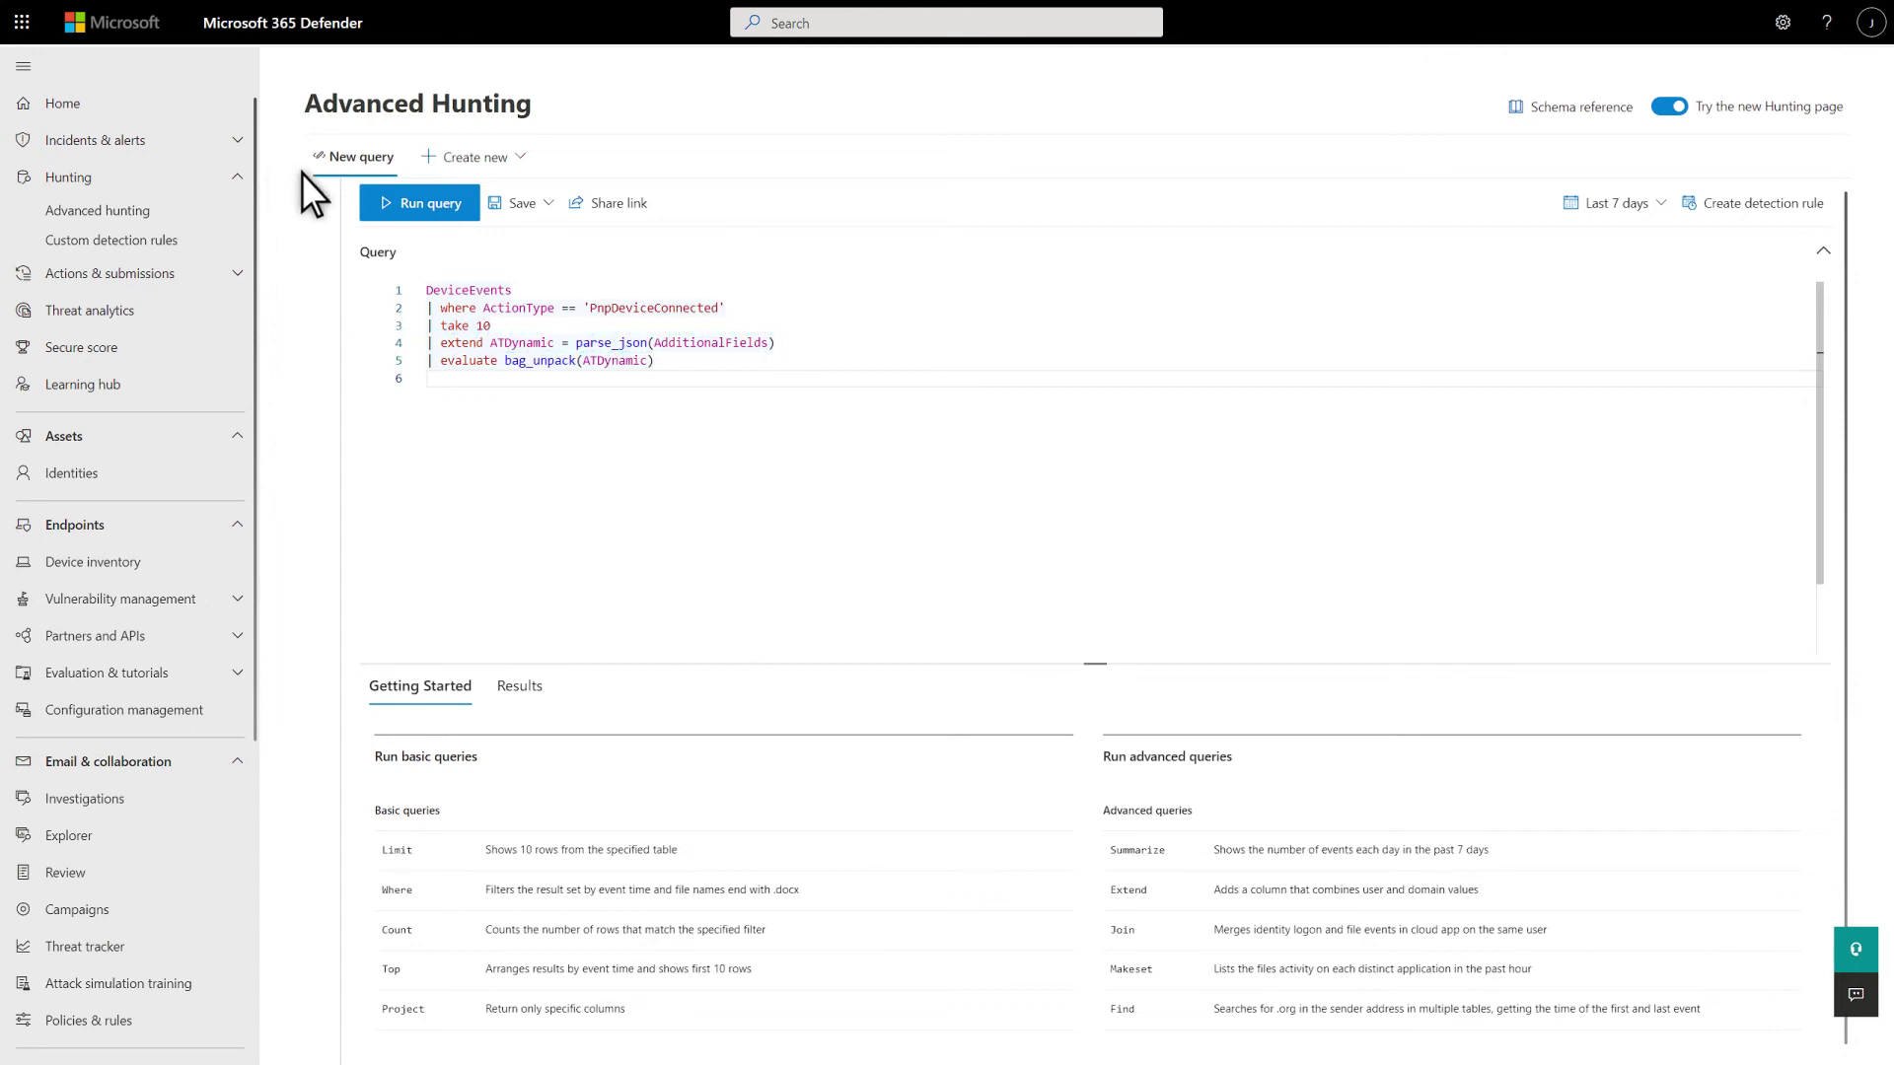
Run the extend plus bag_unpack query, producing a DeviceId column-conflict error
click(380, 204)
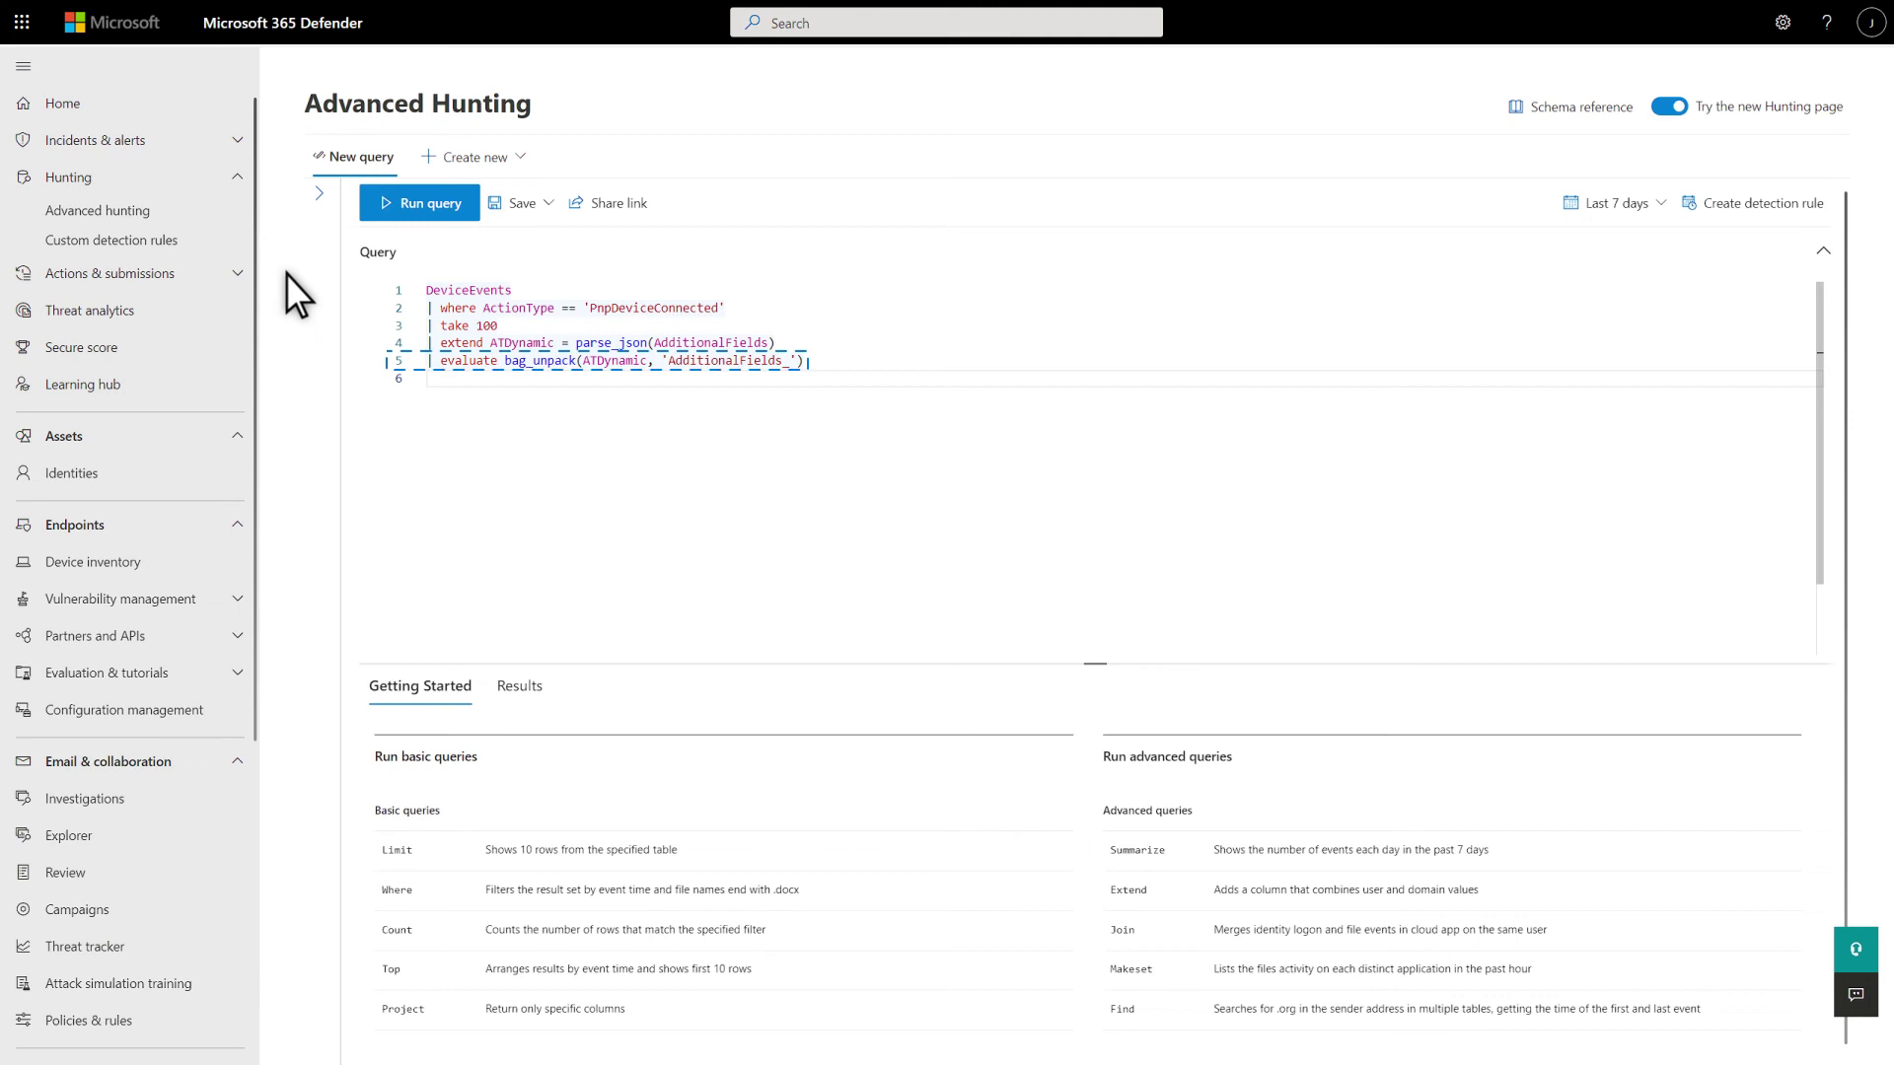
Run the prefixed bag_unpack query and scroll right to the AdditionalFields_ columns
click(376, 197)
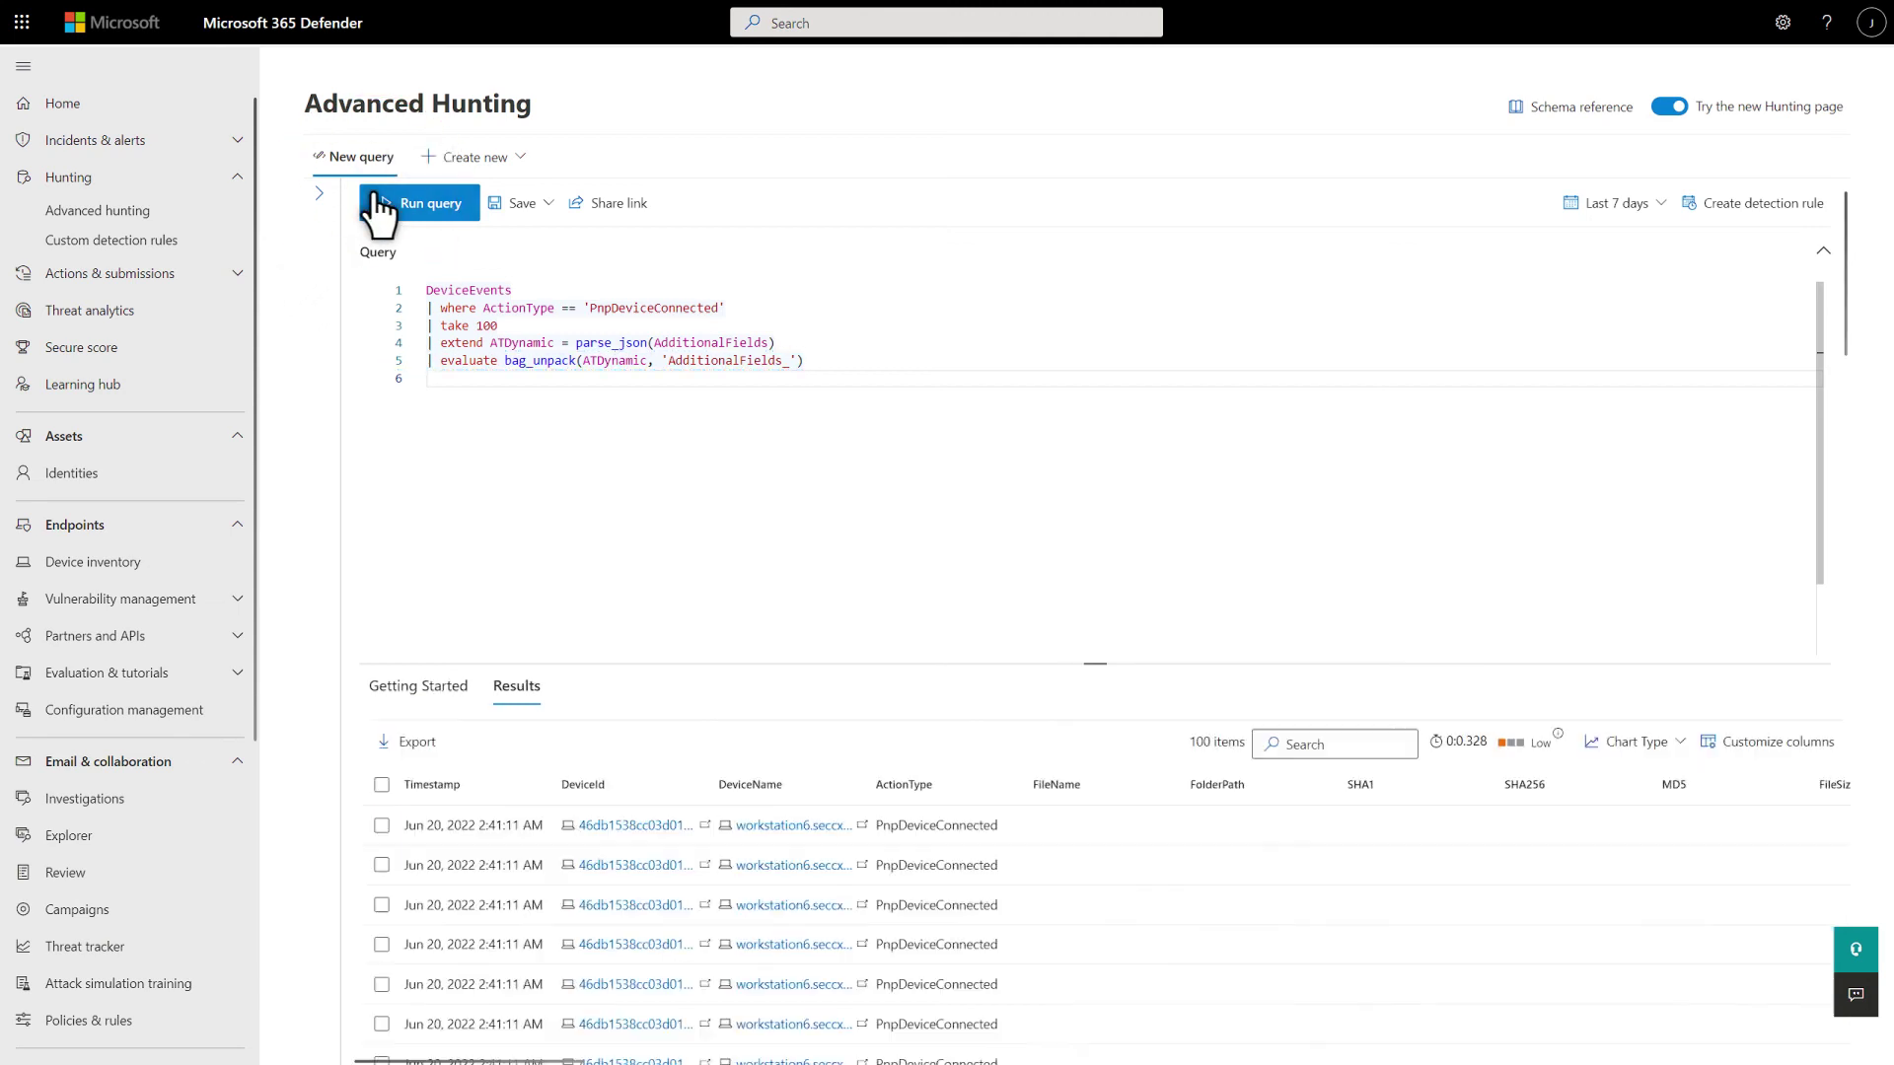
click(1773, 1060)
click(1774, 1060)
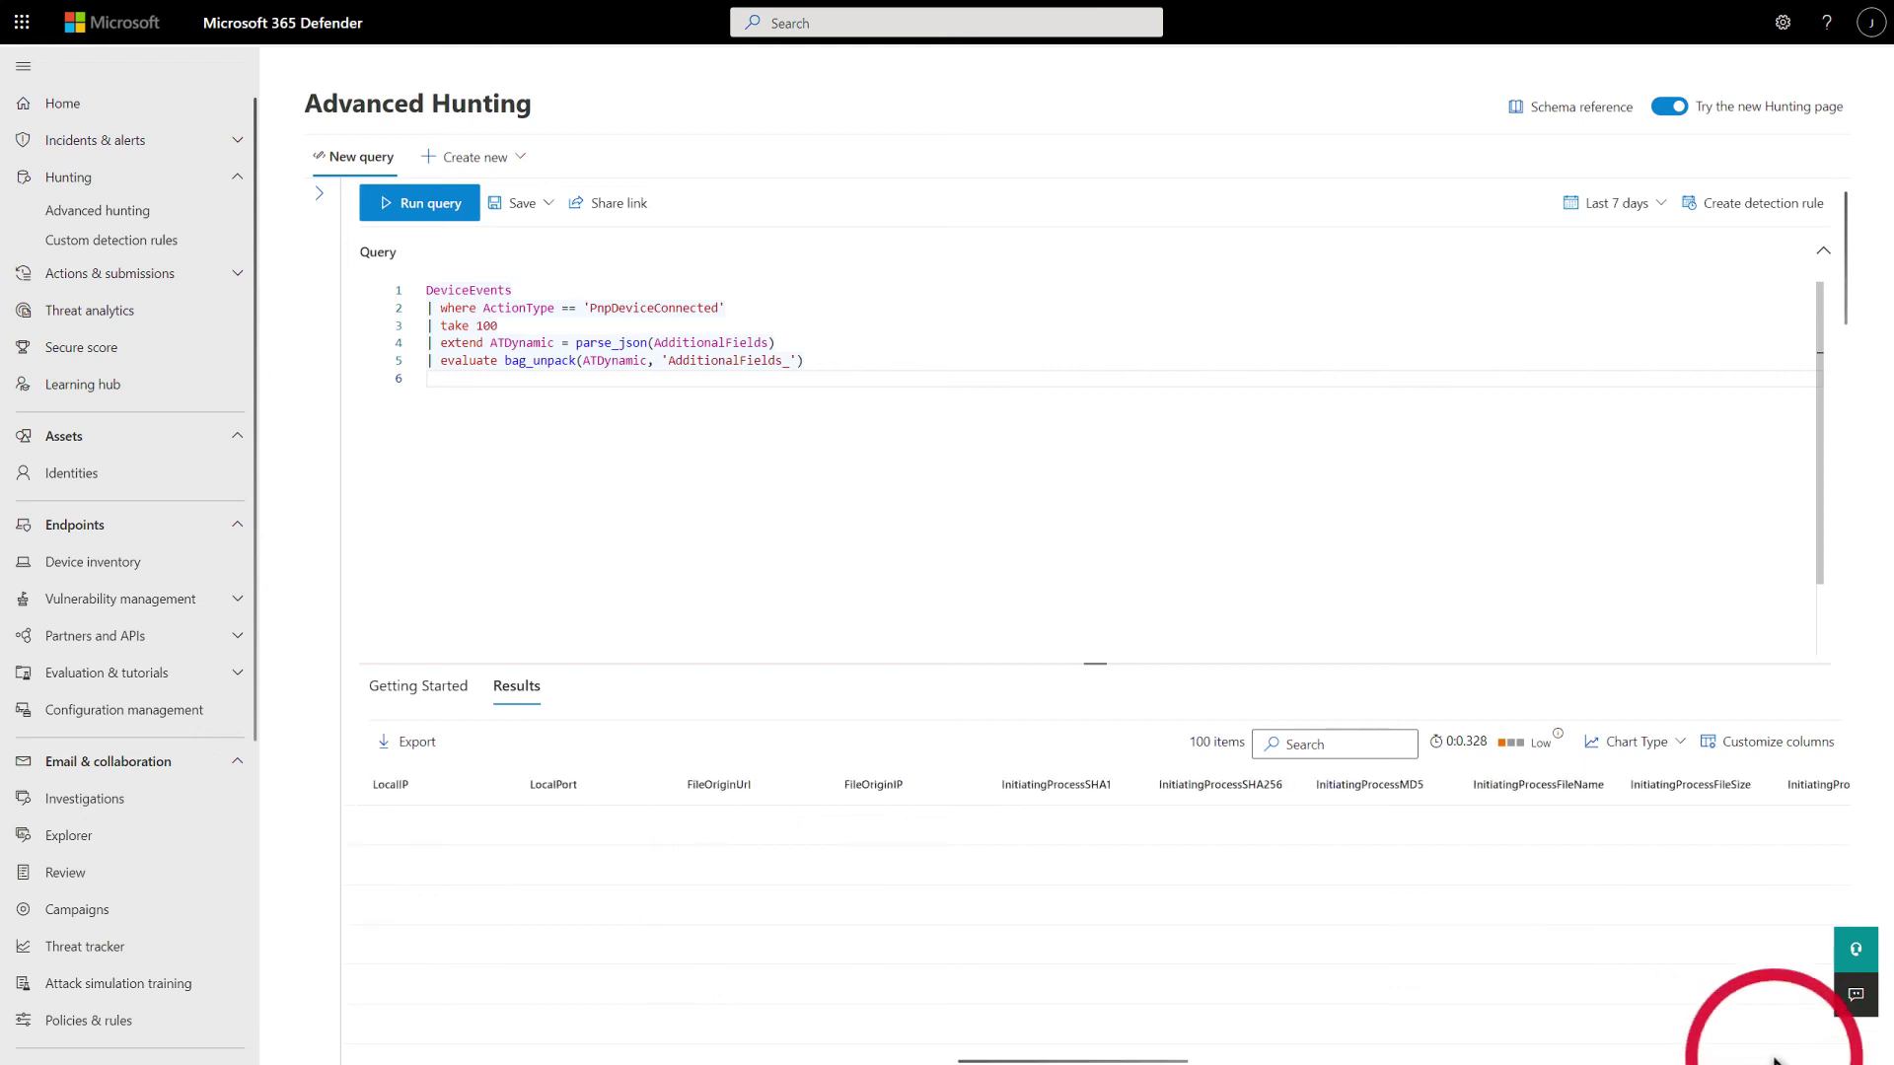
click(1774, 1061)
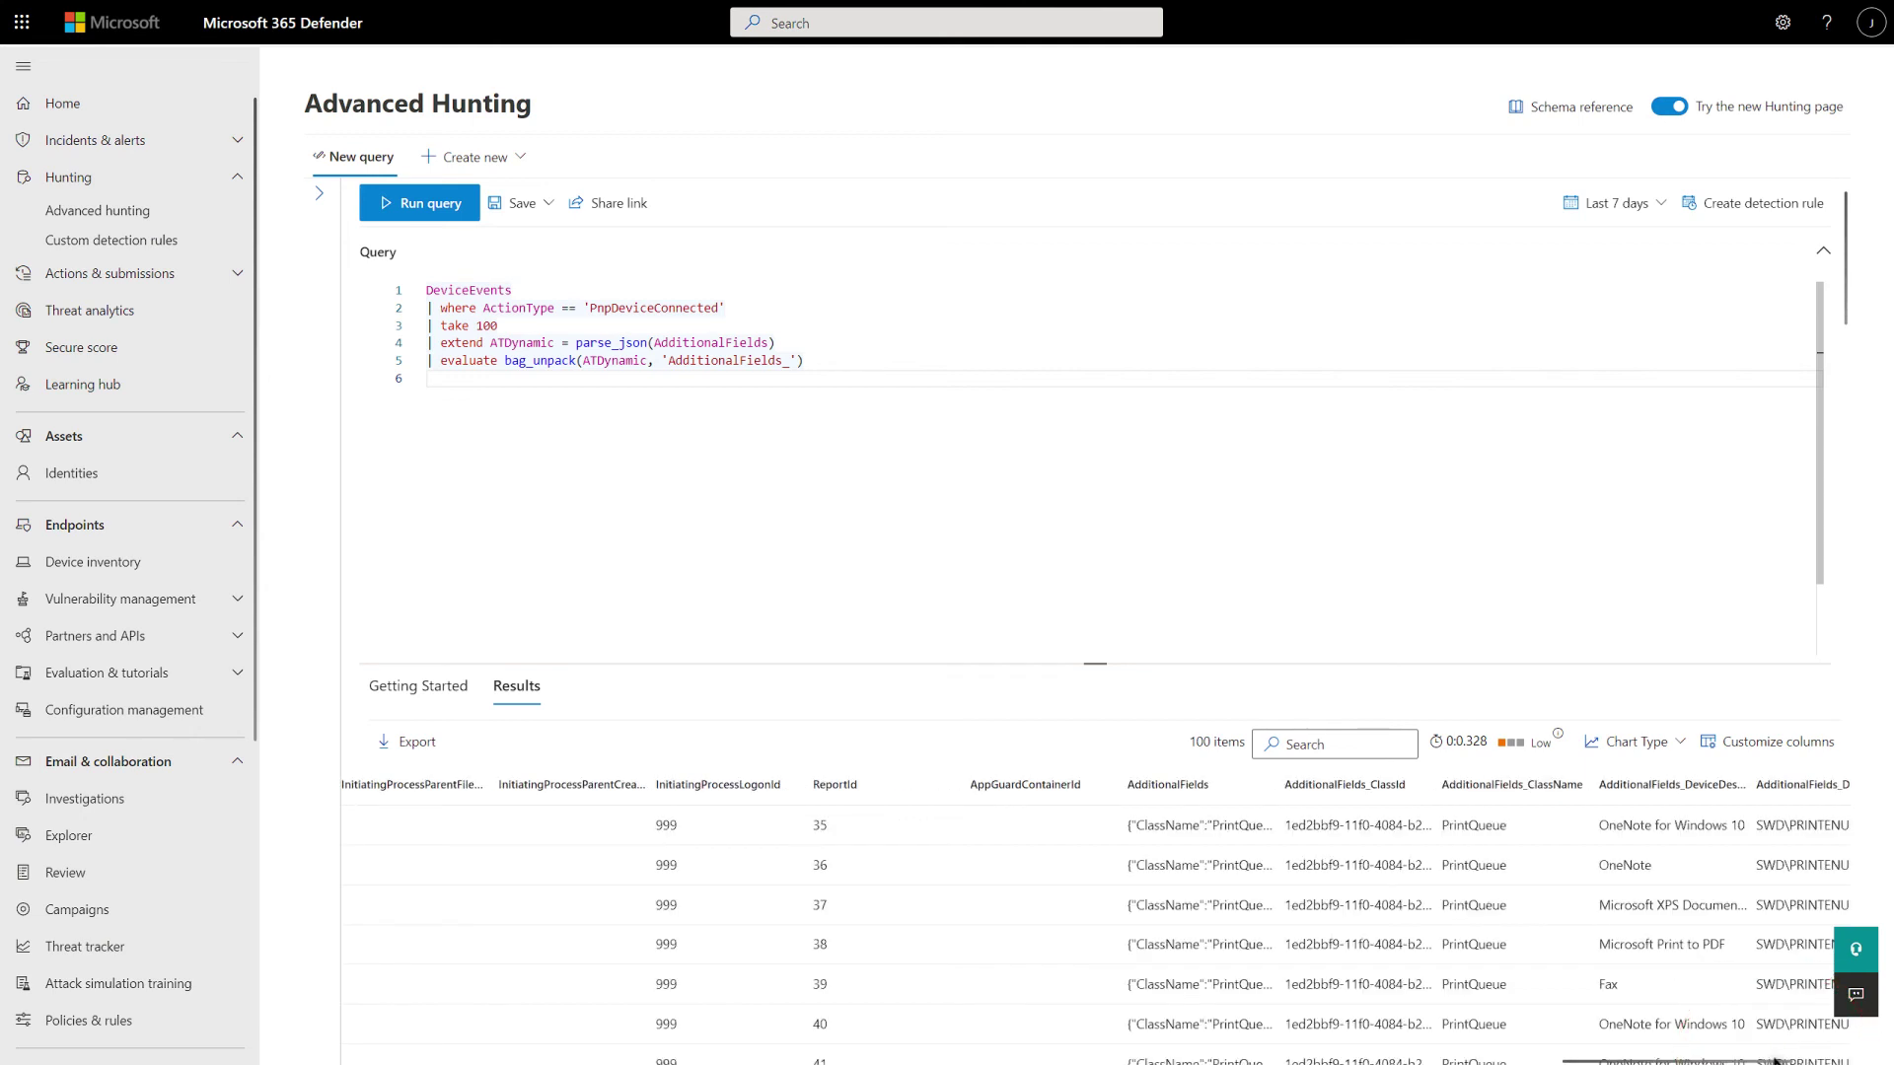